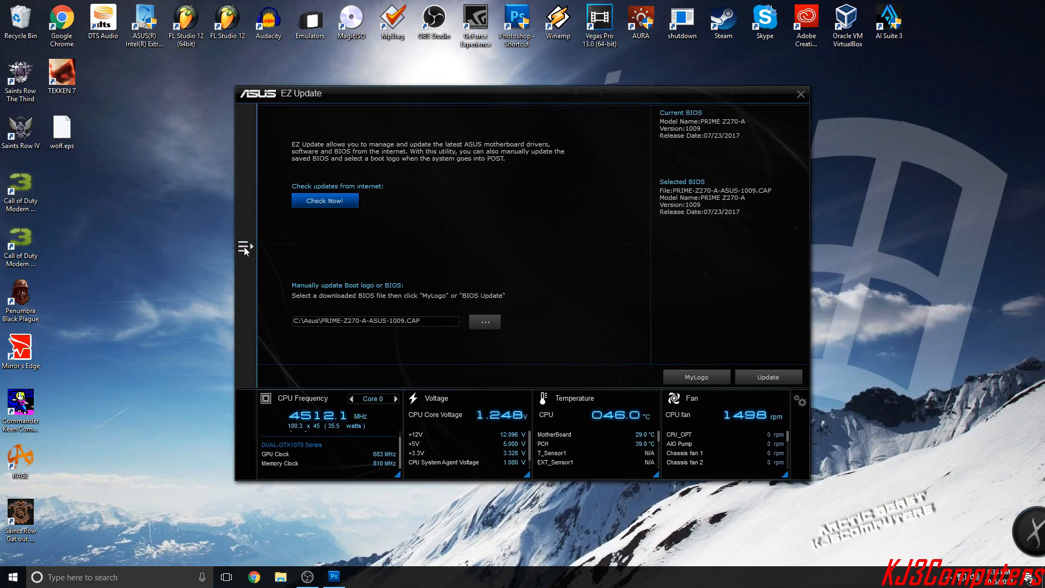
View the Dual Intelligent Processors 5 overview and return to EZ Update
{"action": "left_click", "coordinate": [244, 247]}
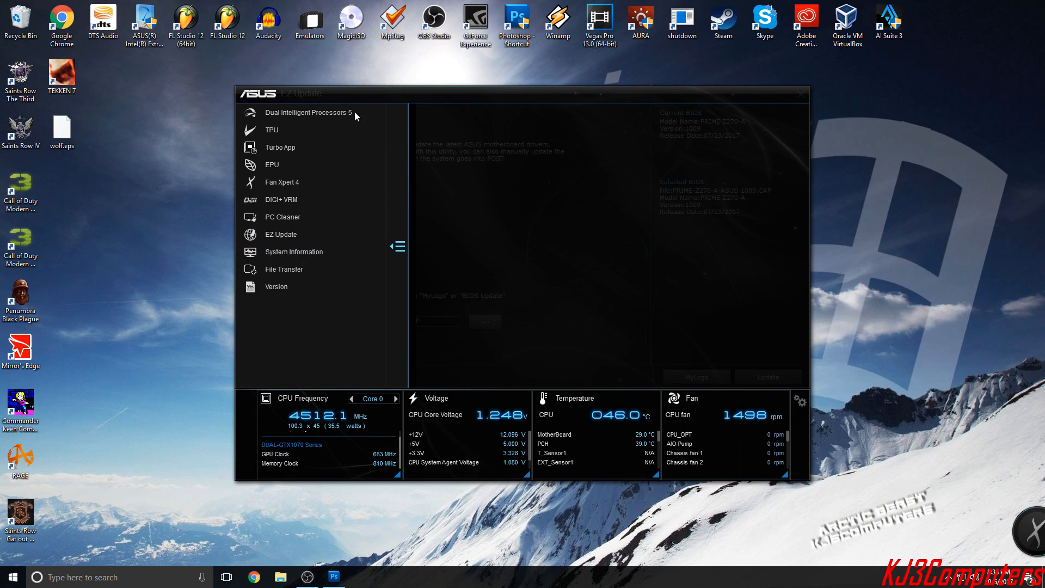
{"action": "left_click", "coordinate": [300, 119]}
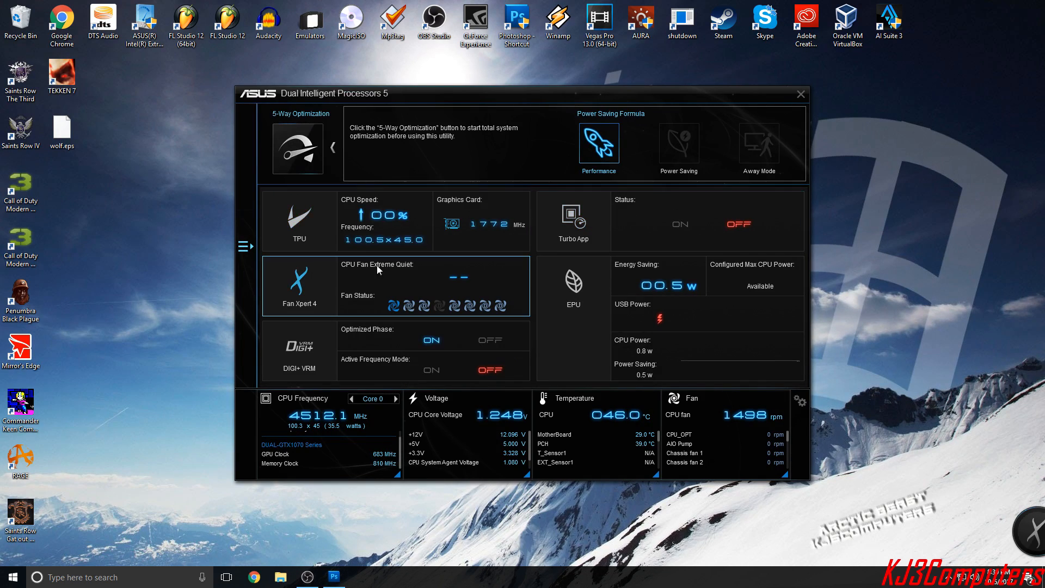
{"action": "left_click", "coordinate": [246, 249]}
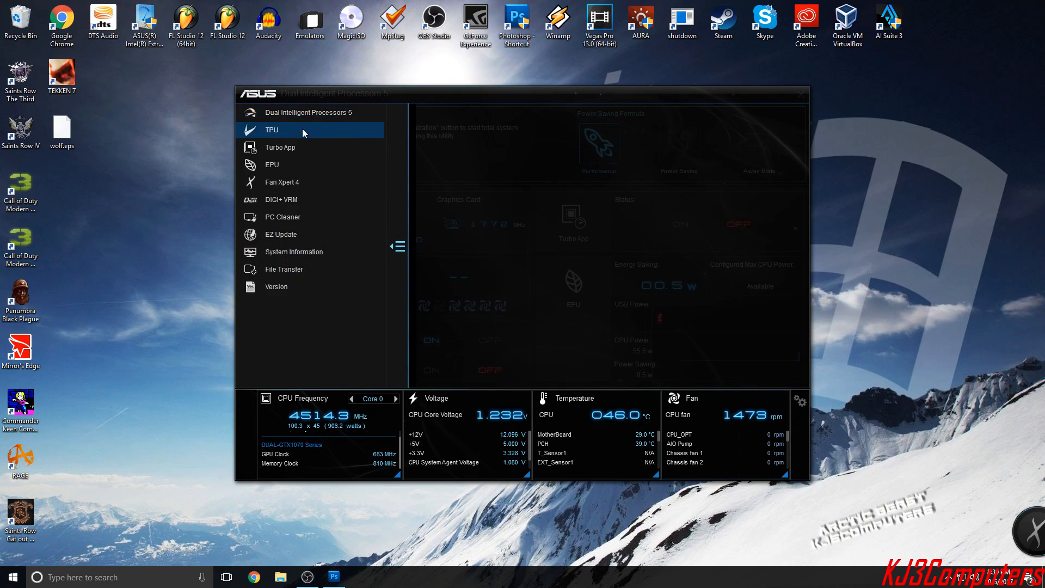
{"action": "left_click", "coordinate": [286, 239]}
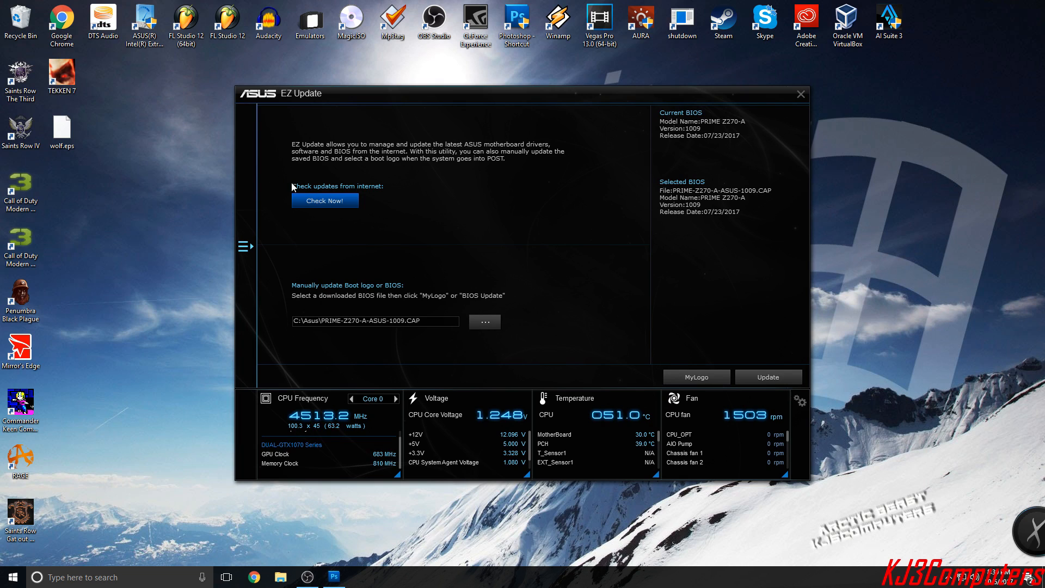
Check the internet for PRIME Z270-A updates and close the update checker
{"action": "left_click", "coordinate": [327, 202]}
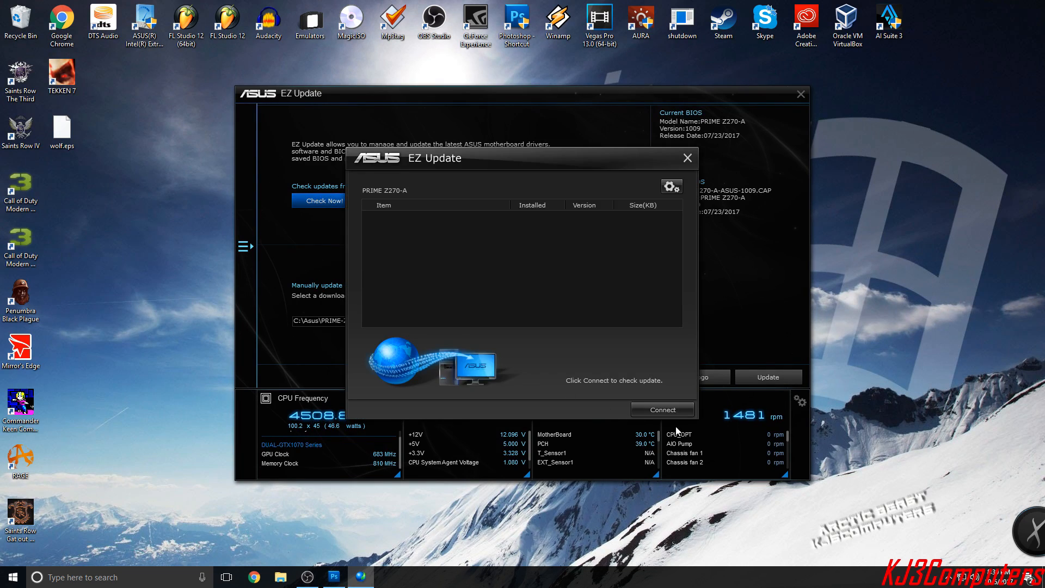
{"action": "left_click", "coordinate": [672, 405]}
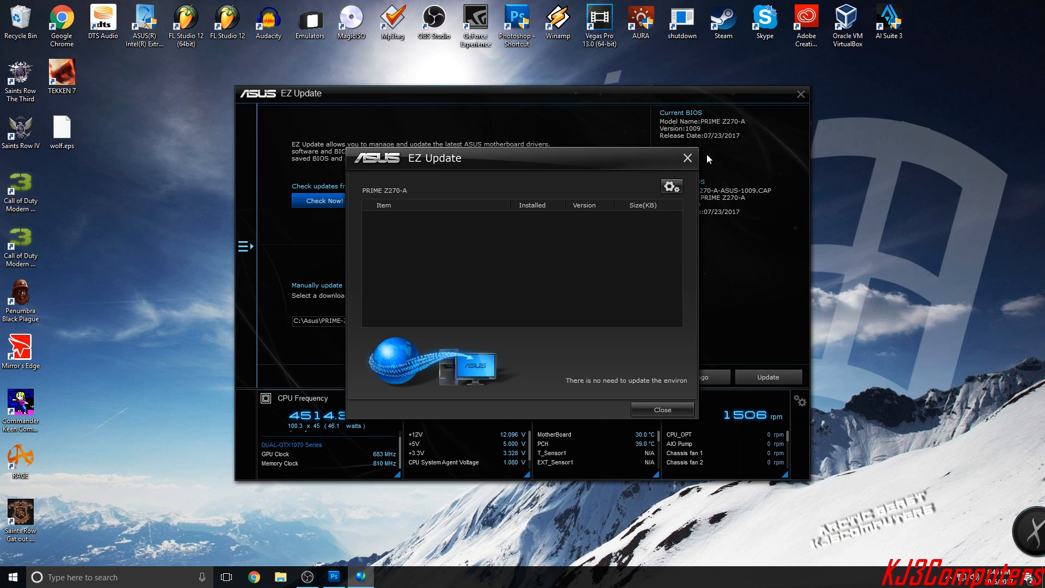
{"action": "left_click", "coordinate": [693, 159]}
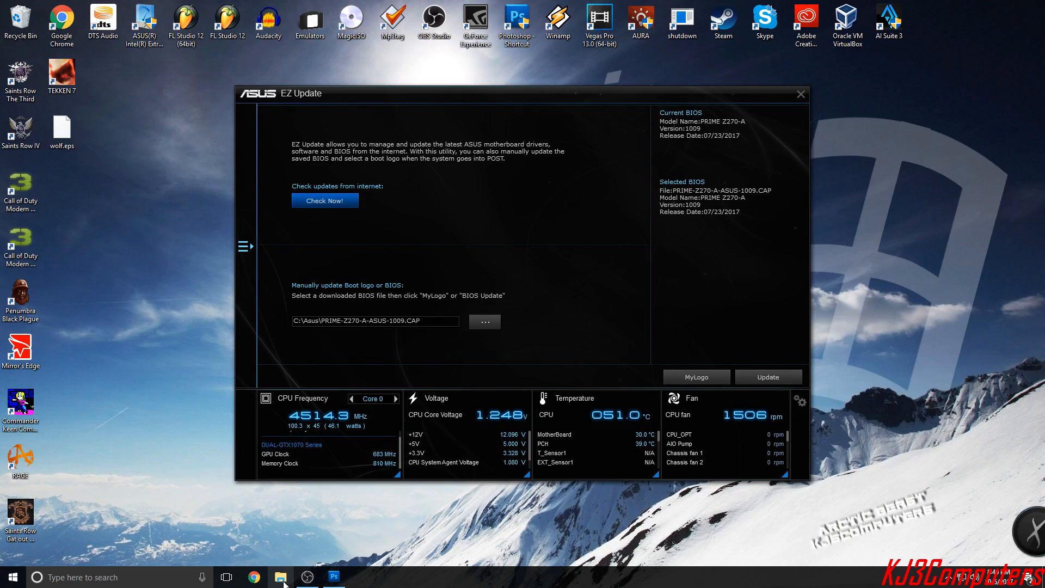
Switch to File Explorer, inspect the BIOS file PRIME-Z270-A-ASUS-1009.CAP in C:\Asus, and close the window
{"action": "left_click", "coordinate": [283, 578]}
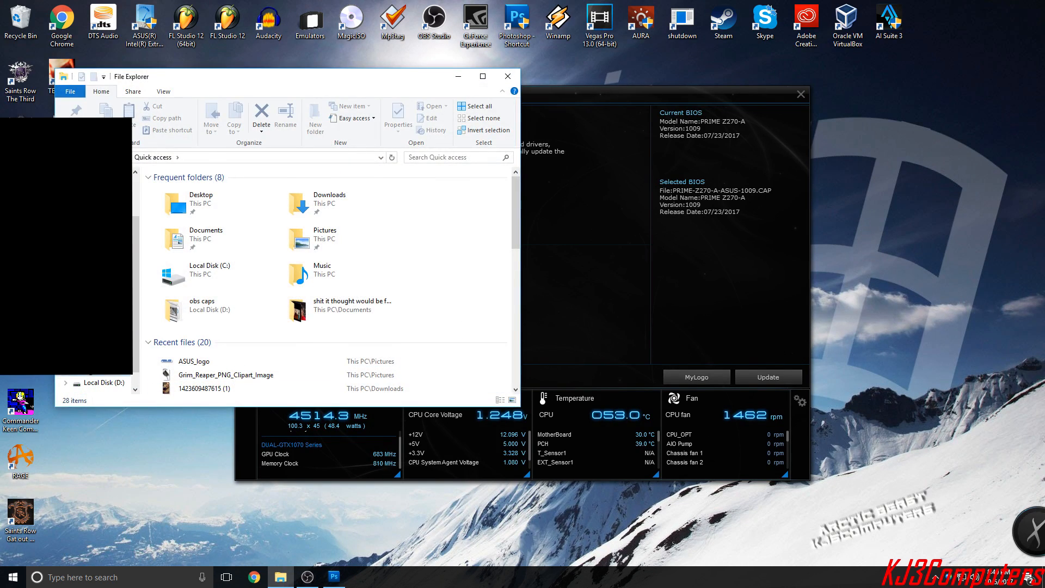
{"action": "double_click", "coordinate": [232, 271]}
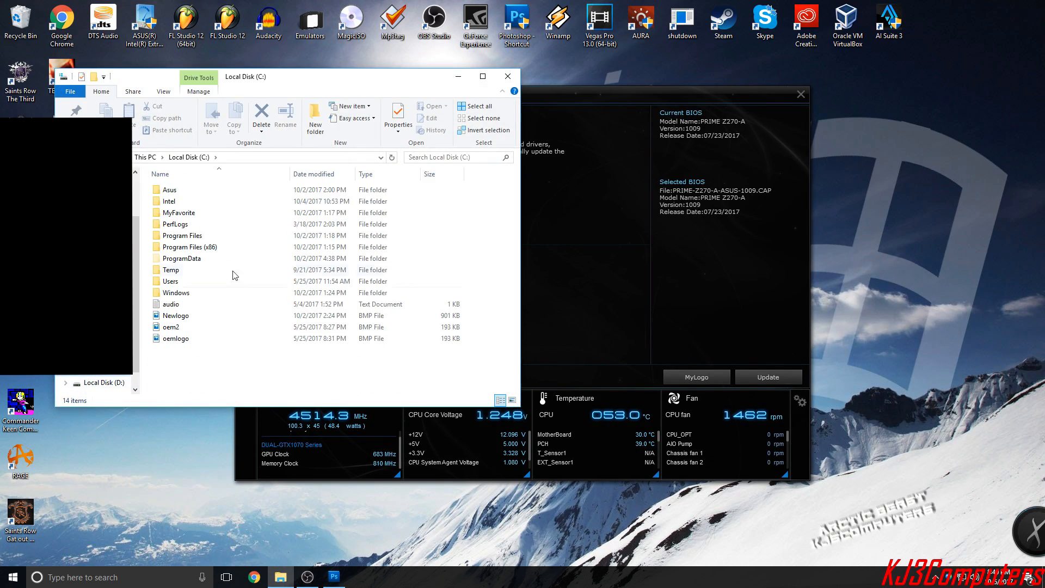
{"action": "double_click", "coordinate": [188, 191]}
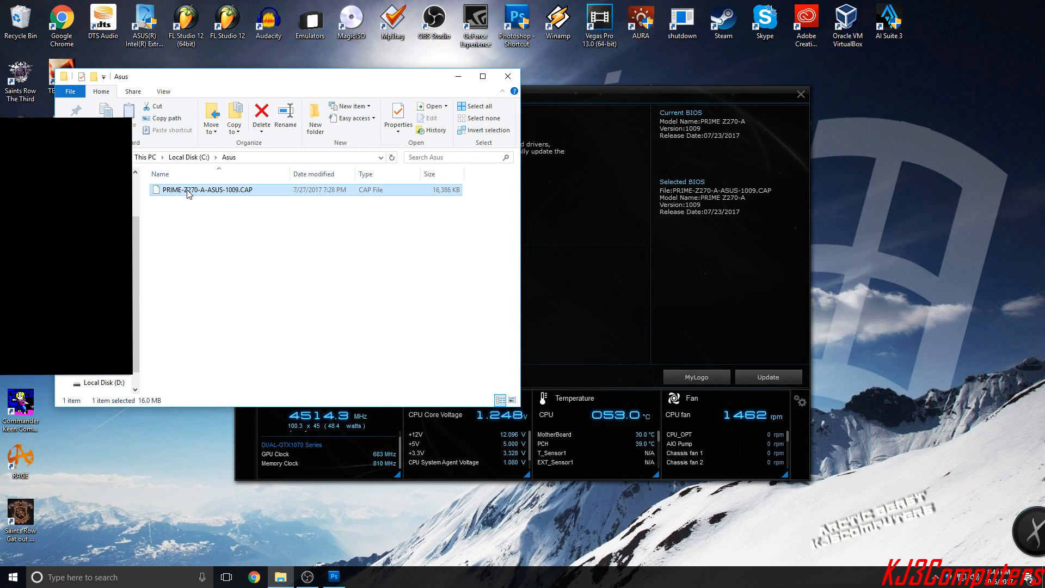
{"action": "left_click", "coordinate": [222, 188]}
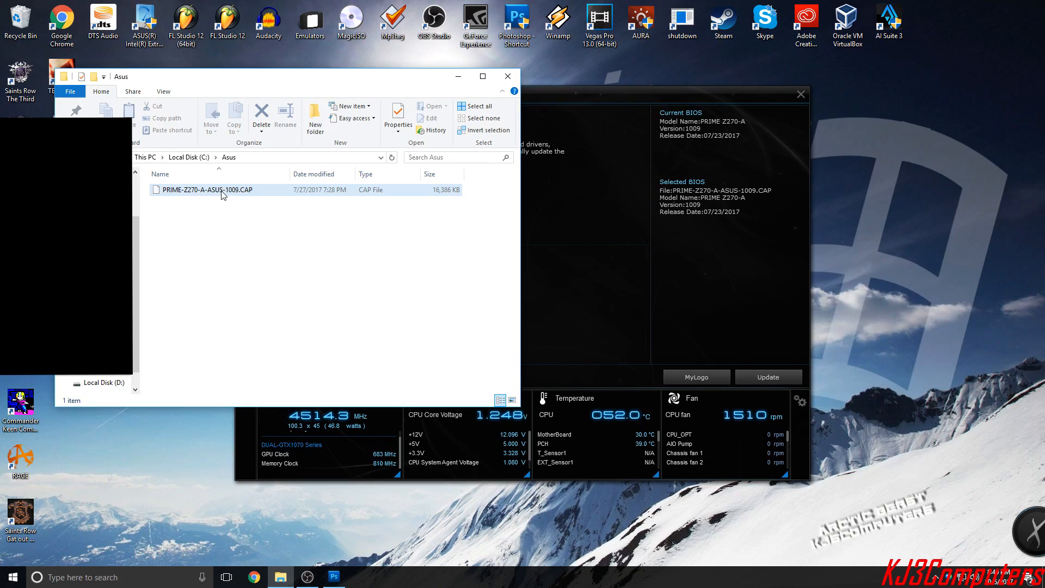
{"action": "right_click", "coordinate": [221, 190]}
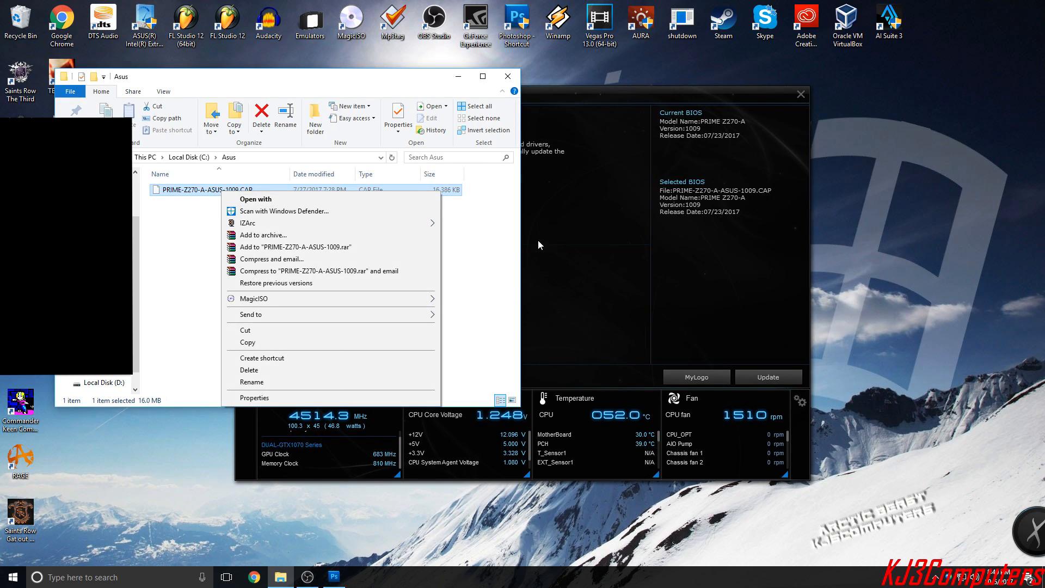
{"action": "left_click", "coordinate": [474, 222]}
{"action": "left_click", "coordinate": [420, 189]}
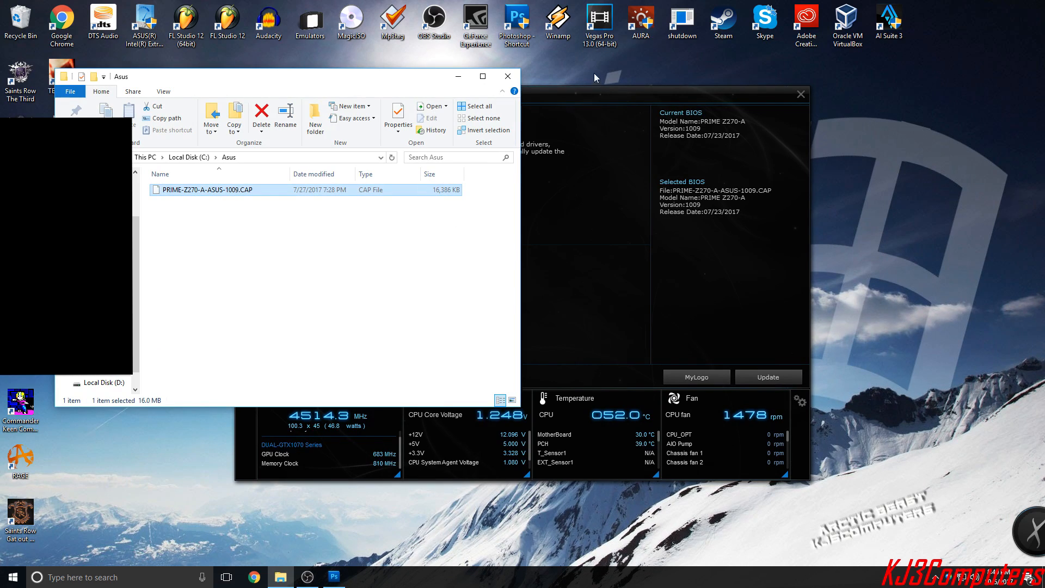
{"action": "left_click", "coordinate": [508, 76]}
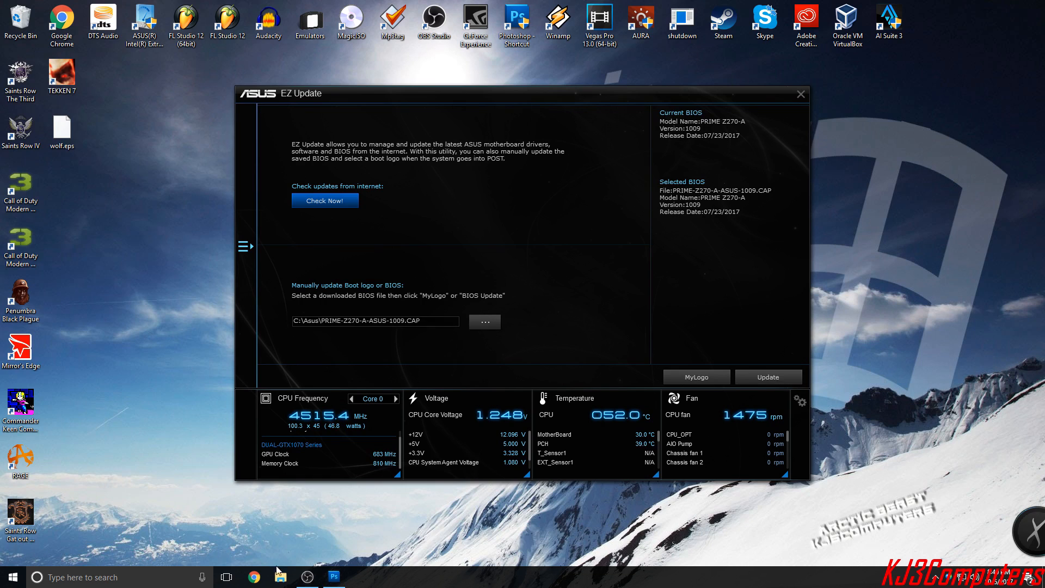
Switch to Photoshop and close the untitled black document without saving it
{"action": "left_click", "coordinate": [335, 577]}
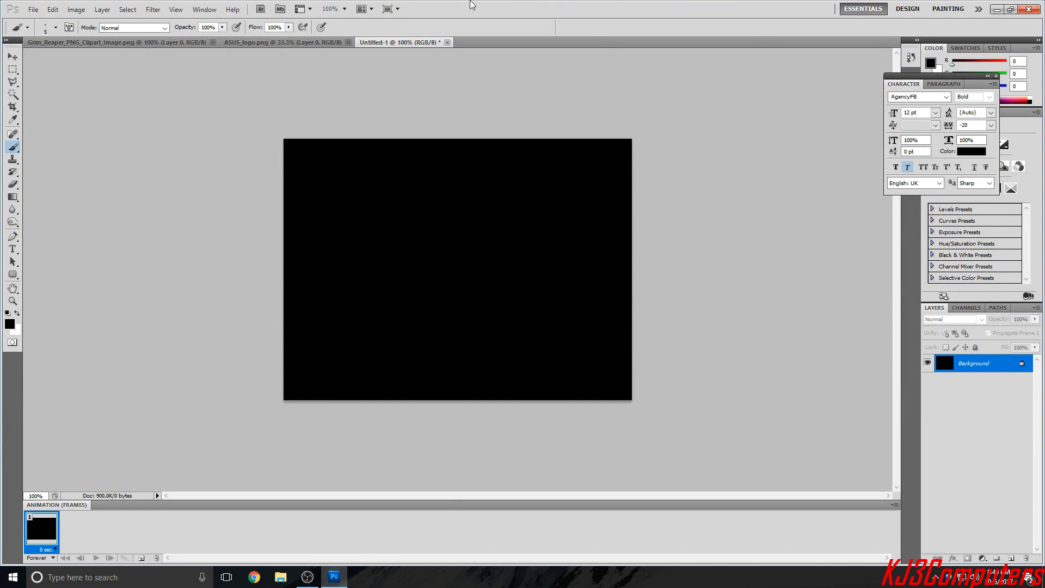
{"action": "left_click", "coordinate": [447, 43]}
{"action": "left_click", "coordinate": [537, 220]}
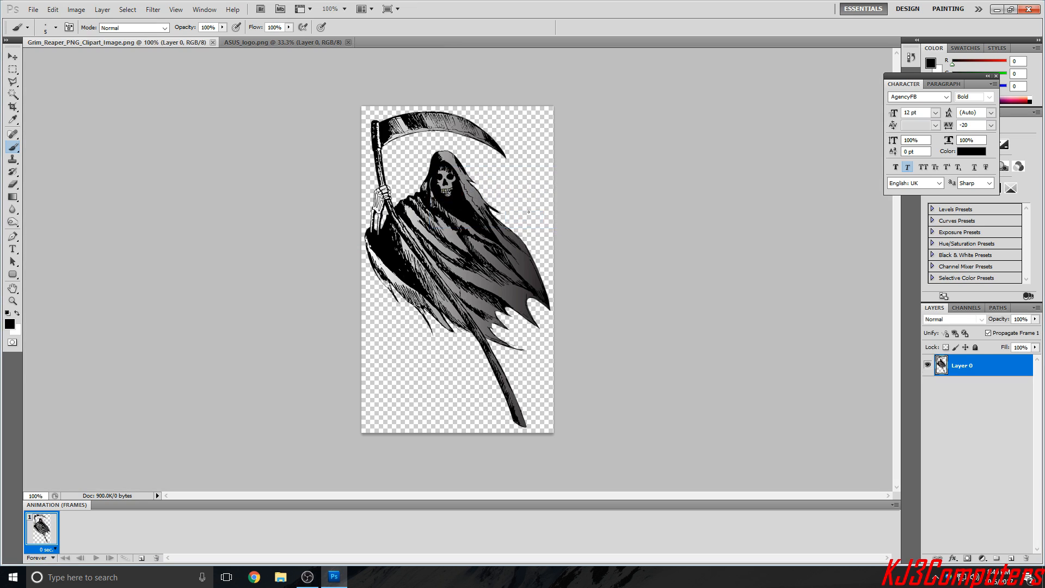
Create a 640 × 480 pixel, 72 pixels/inch, 8-bit RGB document with a white background and fill it with the black foreground color
{"action": "left_click", "coordinate": [53, 10]}
{"action": "mouse_move", "coordinate": [33, 9]}
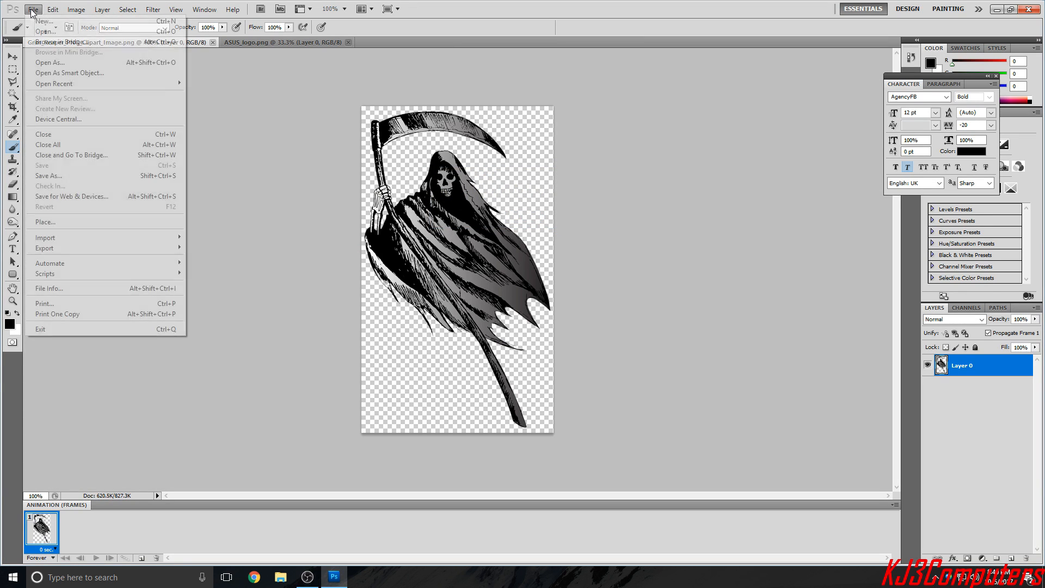
{"action": "left_click", "coordinate": [43, 22]}
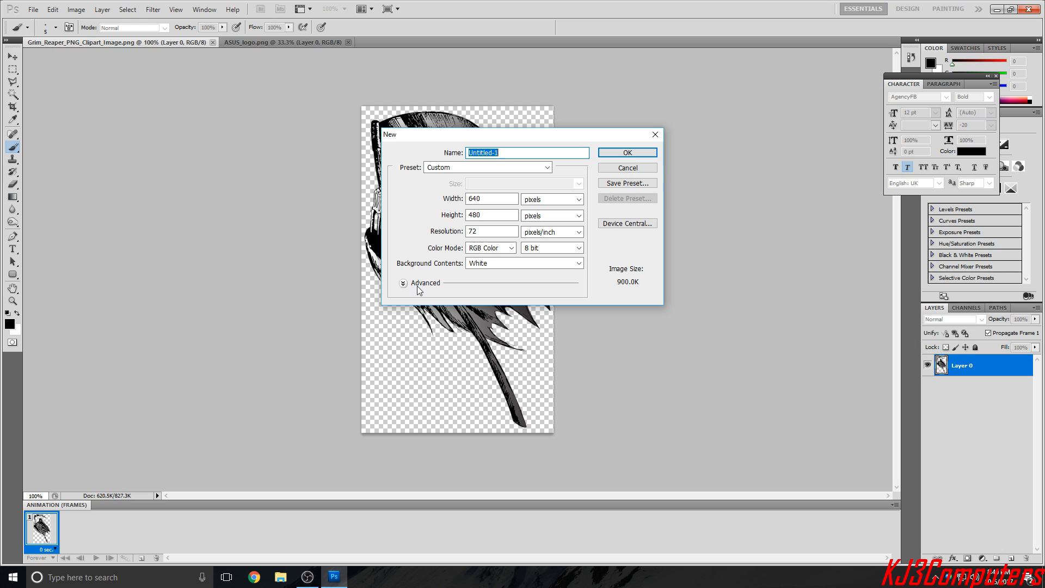
{"action": "left_click", "coordinate": [647, 152]}
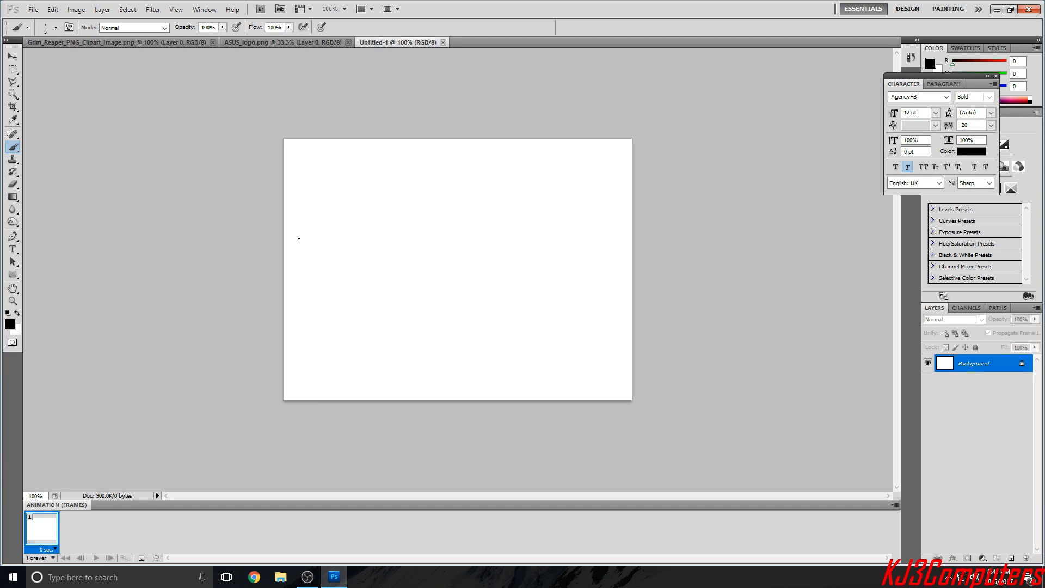
{"action": "key", "text": "alt+BackSpace"}
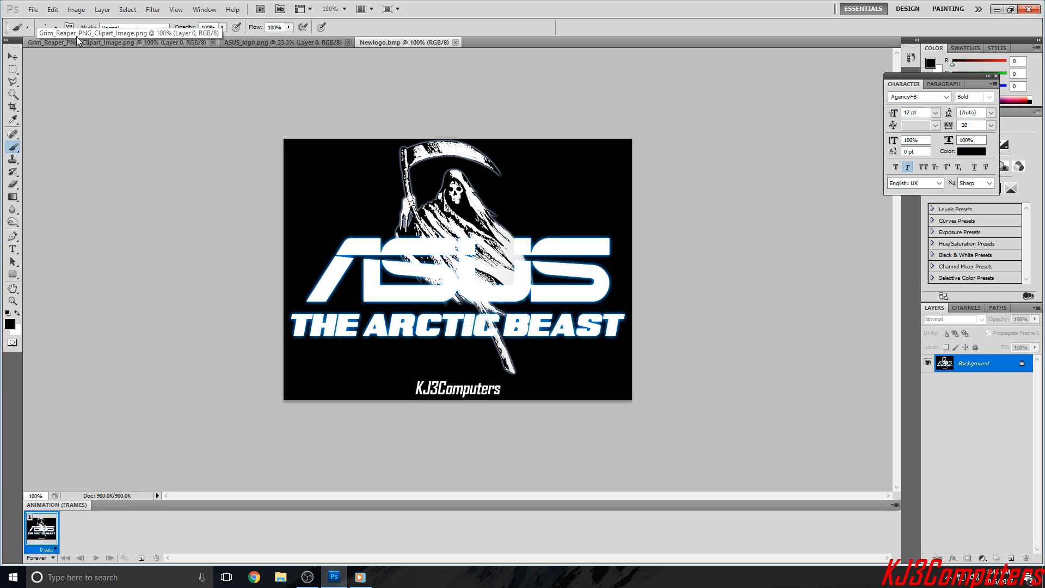
Save the finished logo image as Newlogo in C:\Asus in BMP format (Windows, 24 Bit) and close Photoshop
{"action": "left_click", "coordinate": [33, 10]}
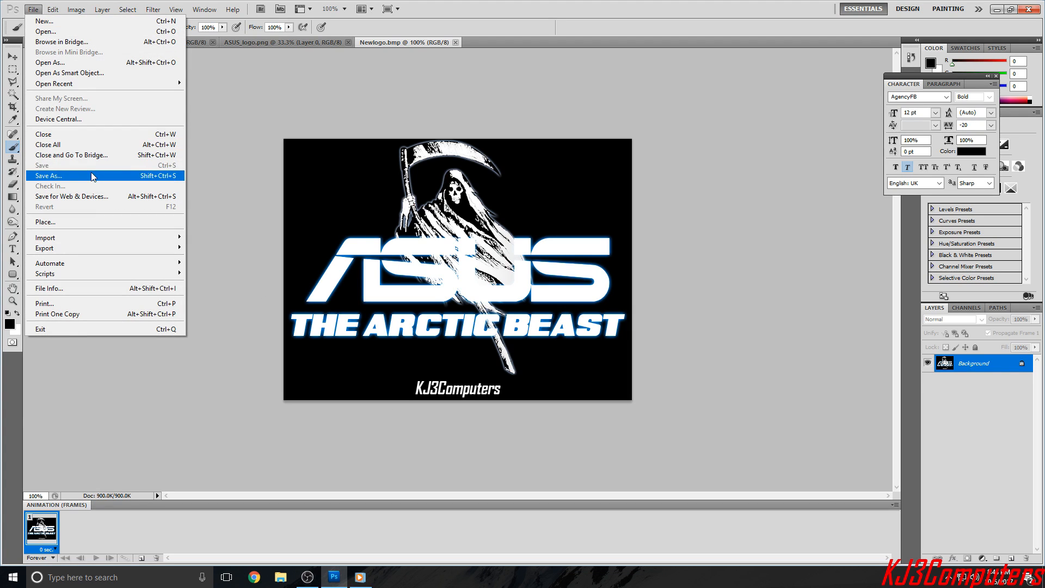
{"action": "left_click", "coordinate": [91, 176]}
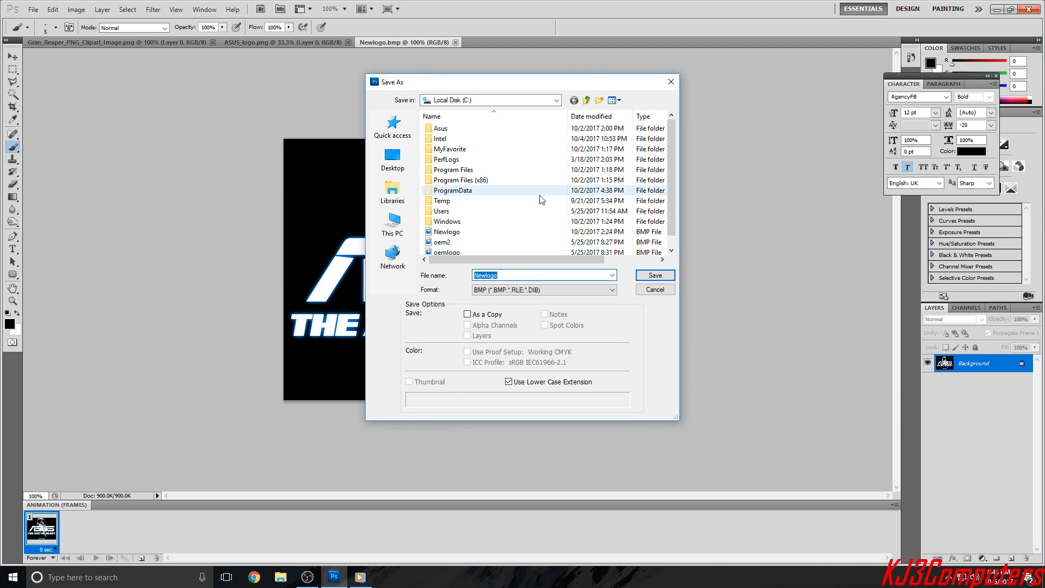
{"action": "double_click", "coordinate": [478, 129]}
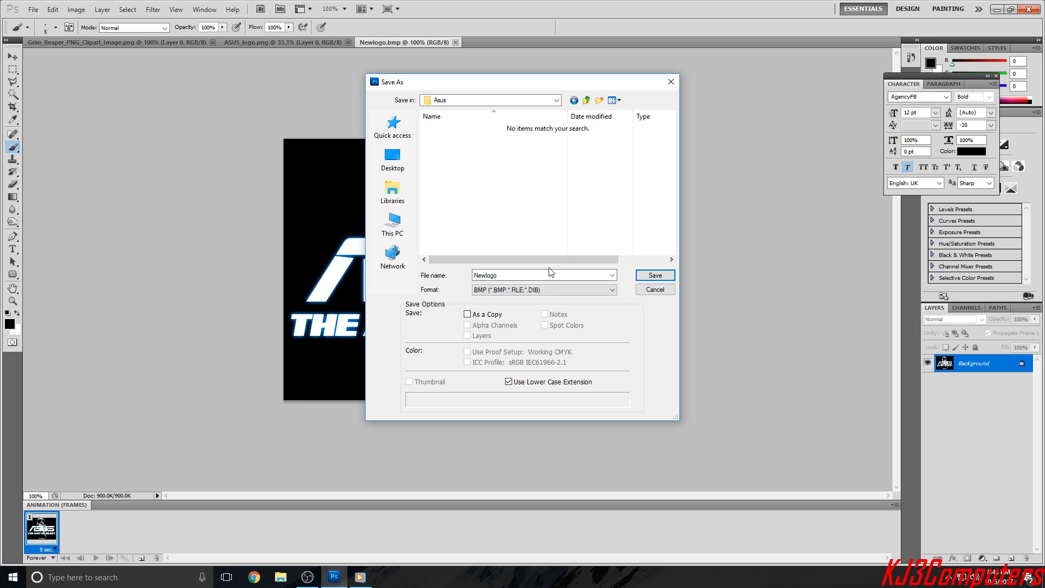
{"action": "left_click", "coordinate": [531, 290]}
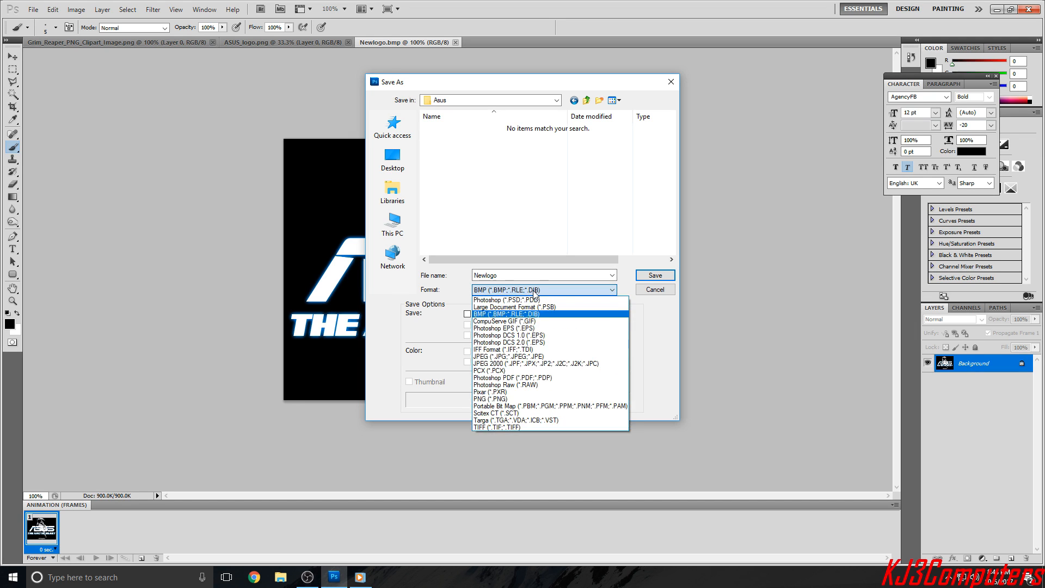
{"action": "left_click", "coordinate": [529, 314]}
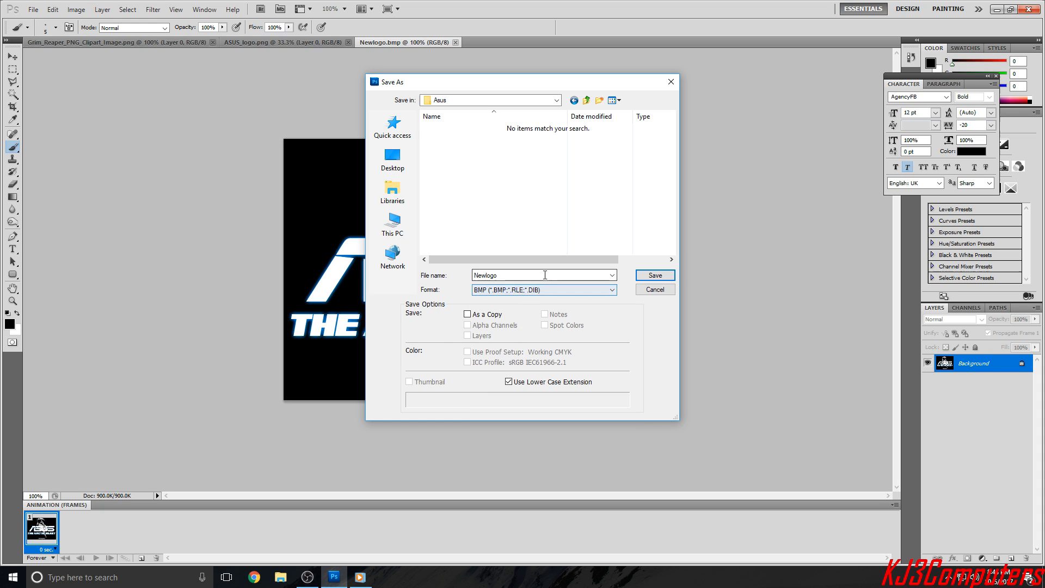
{"action": "left_click", "coordinate": [642, 276]}
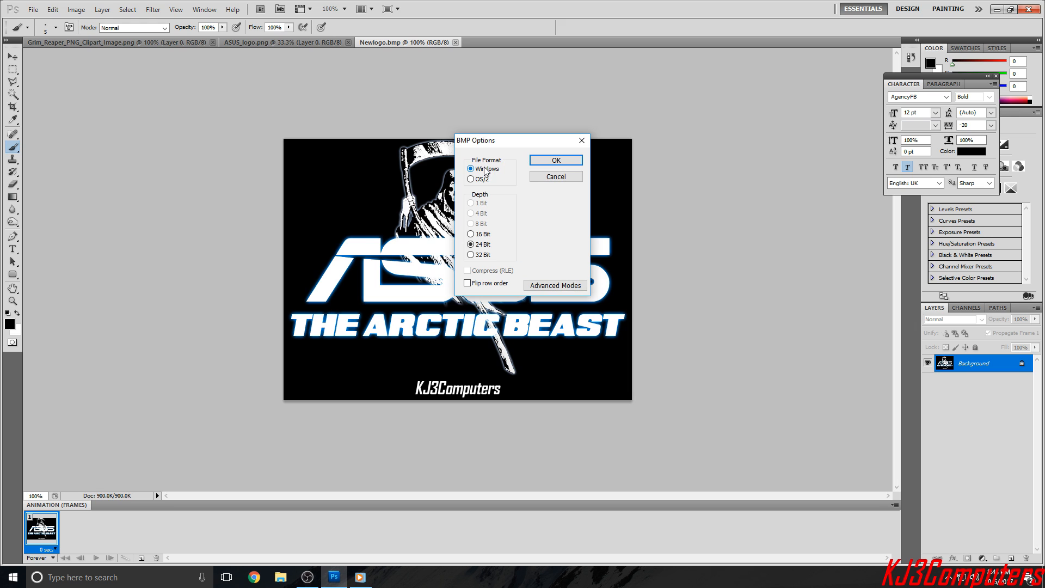
{"action": "left_click", "coordinate": [569, 164]}
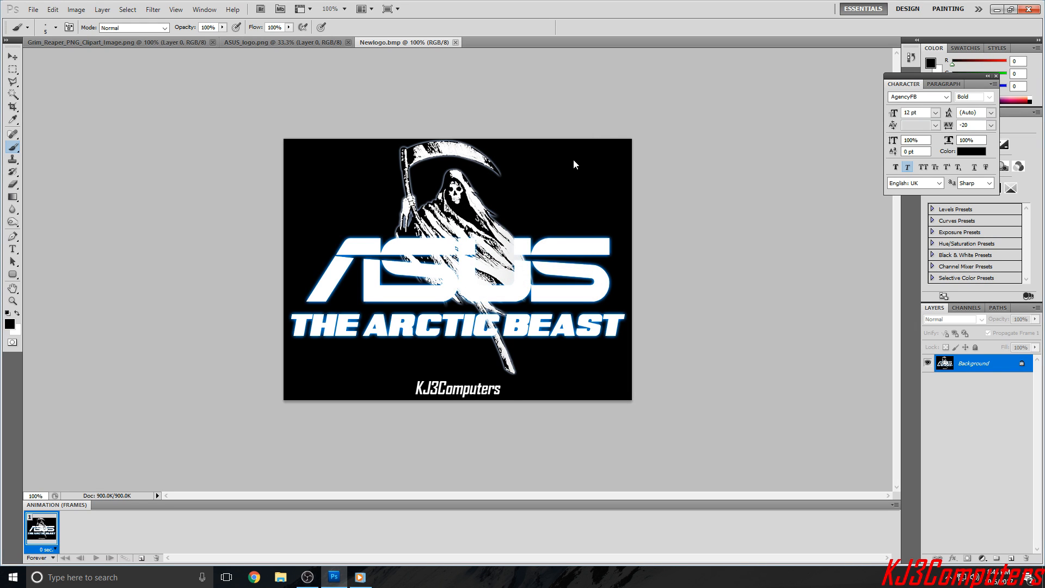
{"action": "left_click", "coordinate": [1031, 9]}
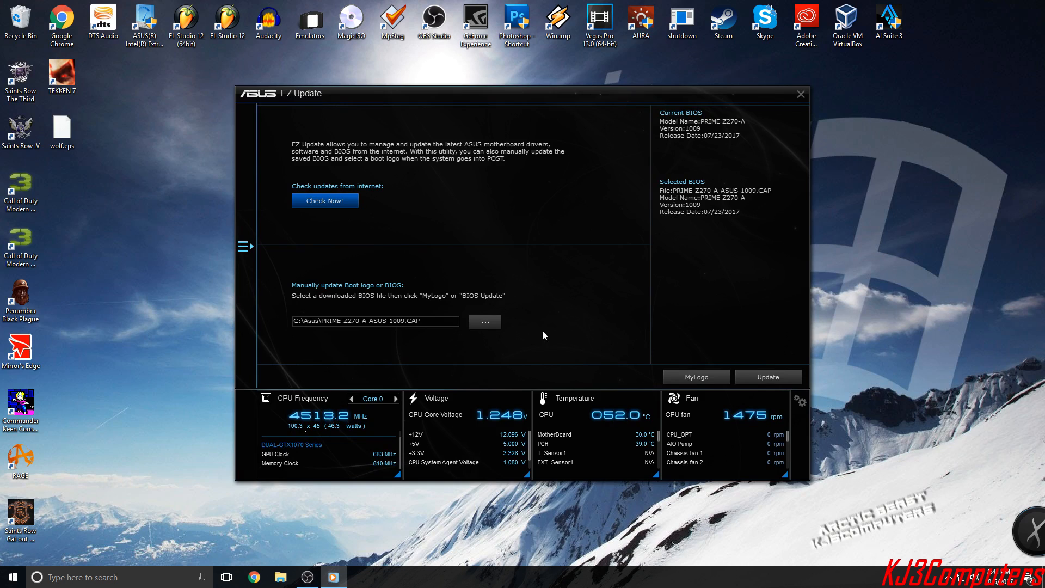
In EZ Update, choose C:\Asus\PRIME-Z270-A-ASUS-1009.CAP as the BIOS file for the manual update
{"action": "left_click", "coordinate": [247, 231]}
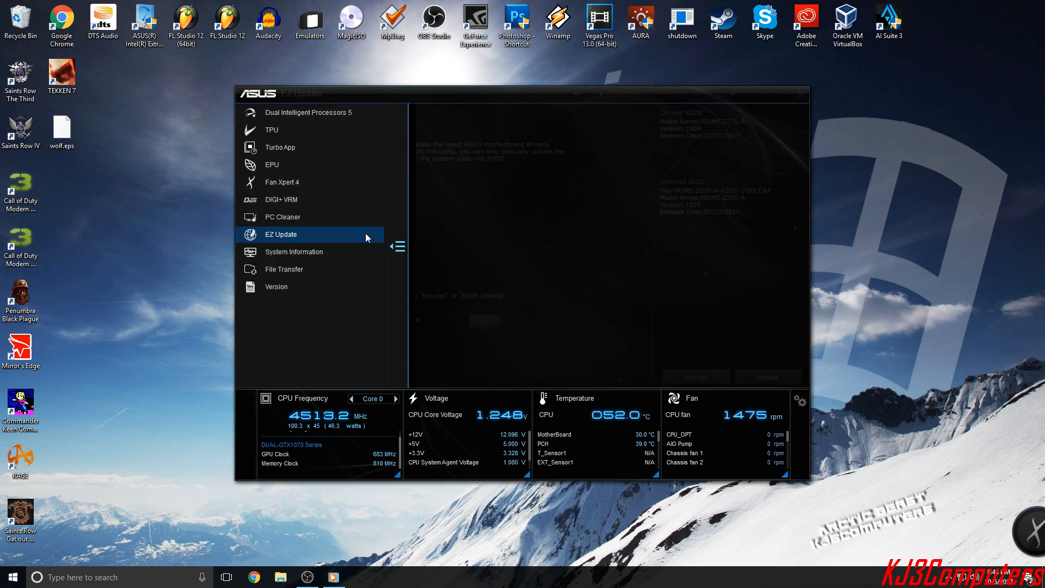
{"action": "left_click", "coordinate": [331, 231]}
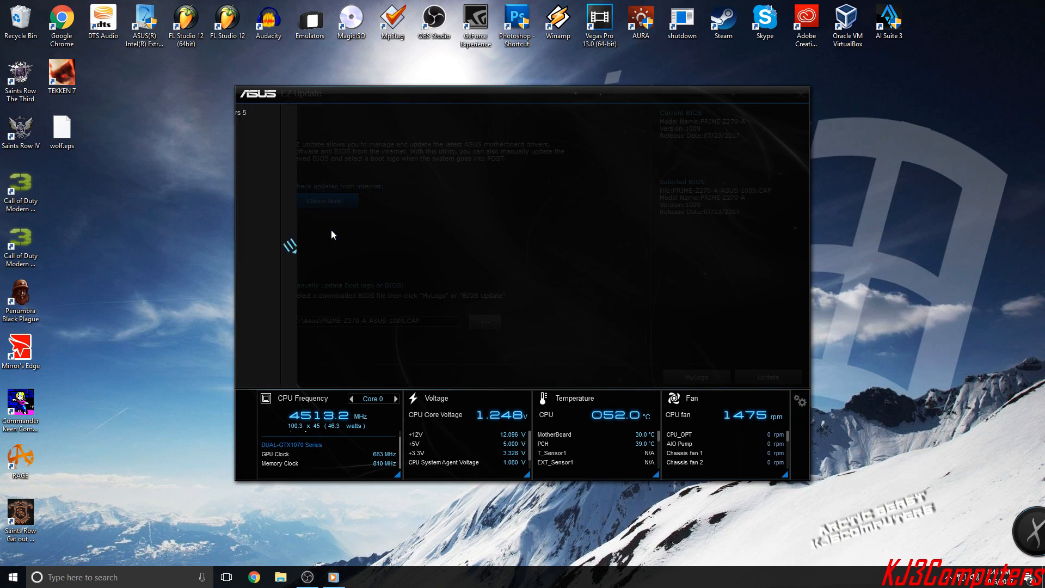
{"action": "left_click", "coordinate": [495, 325]}
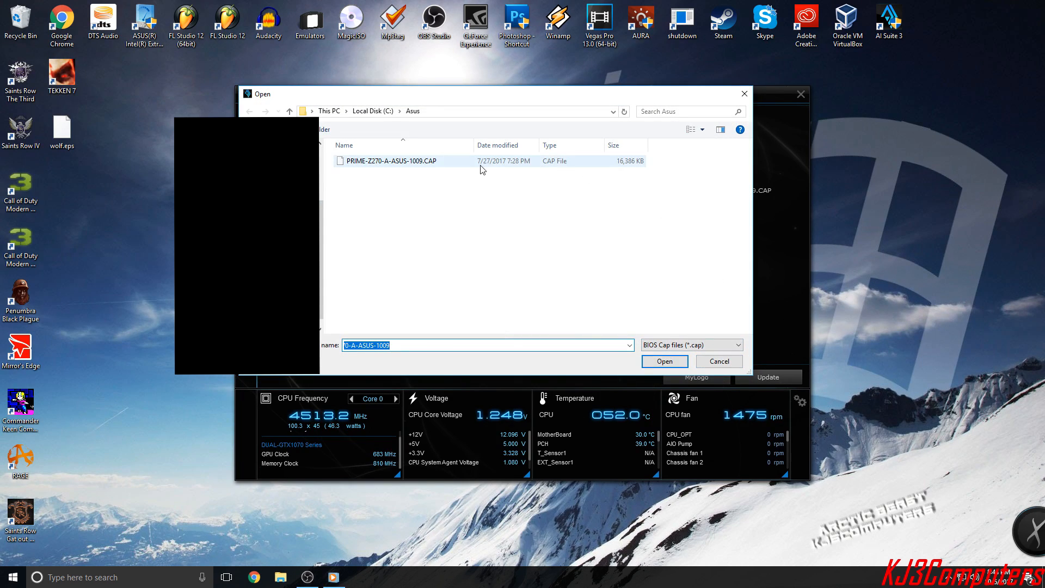
{"action": "left_click", "coordinate": [412, 165]}
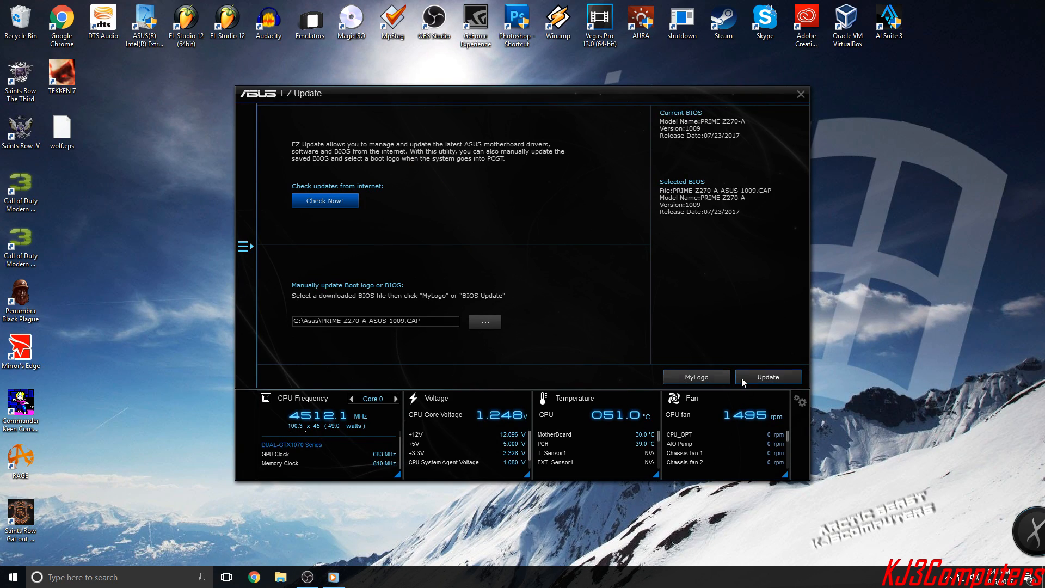
Start the MyLogo boot logo change and load C:\Asus\Newlogo.bmp as the boot logo image
{"action": "left_click", "coordinate": [700, 371]}
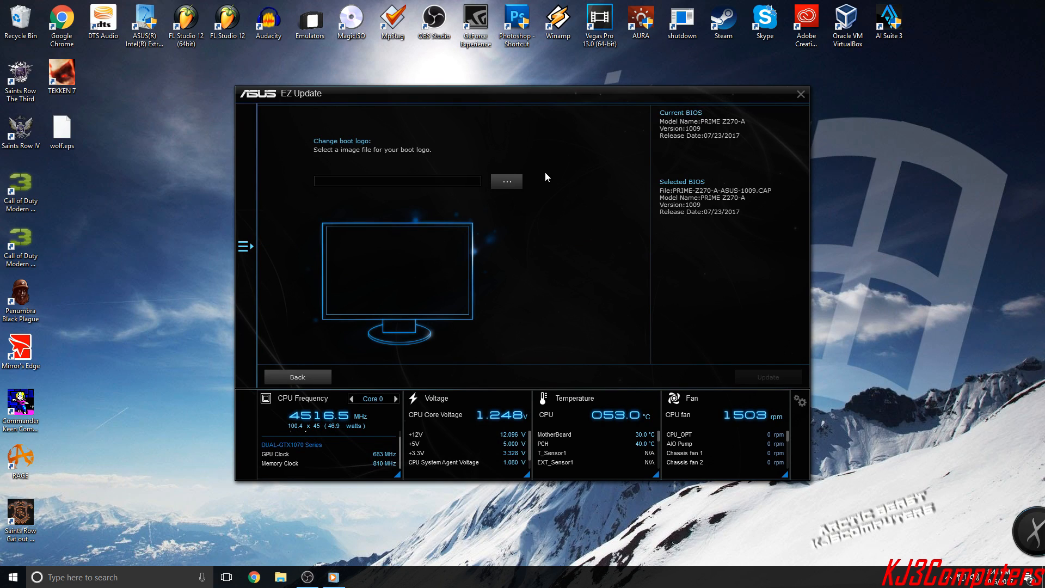
{"action": "left_click", "coordinate": [506, 182]}
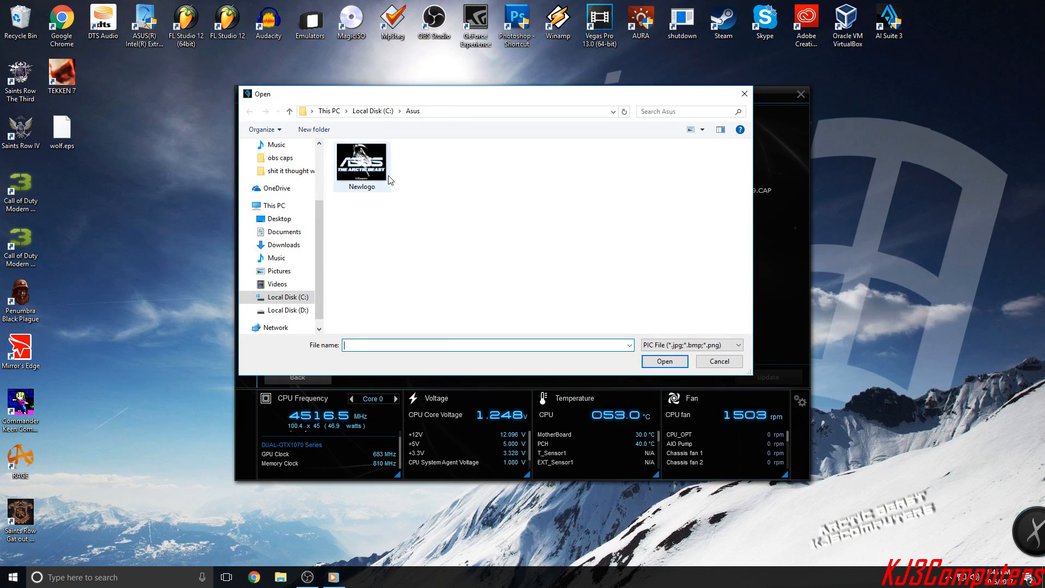
{"action": "double_click", "coordinate": [376, 164]}
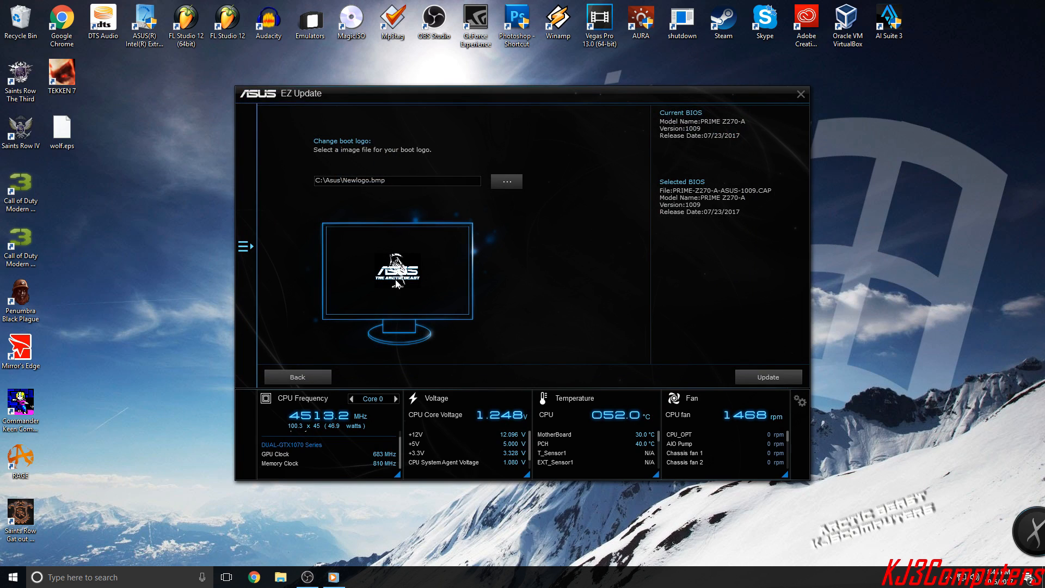